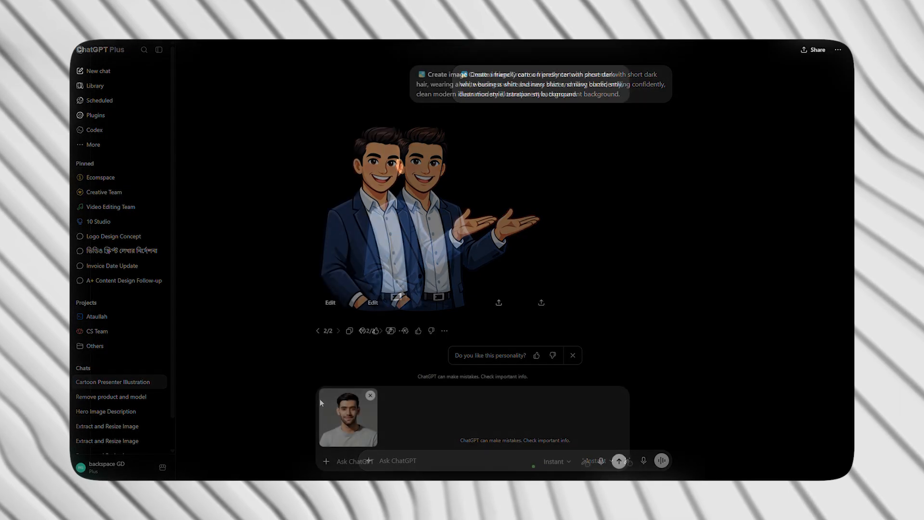
# Submit the attached photo with the prompt to turn it into a friendly cartoon avatar while keeping the facial features recognisable.
pyautogui.write('Turn this photo into a friendly cartoon avatar while keeping my facial features recognisable.')
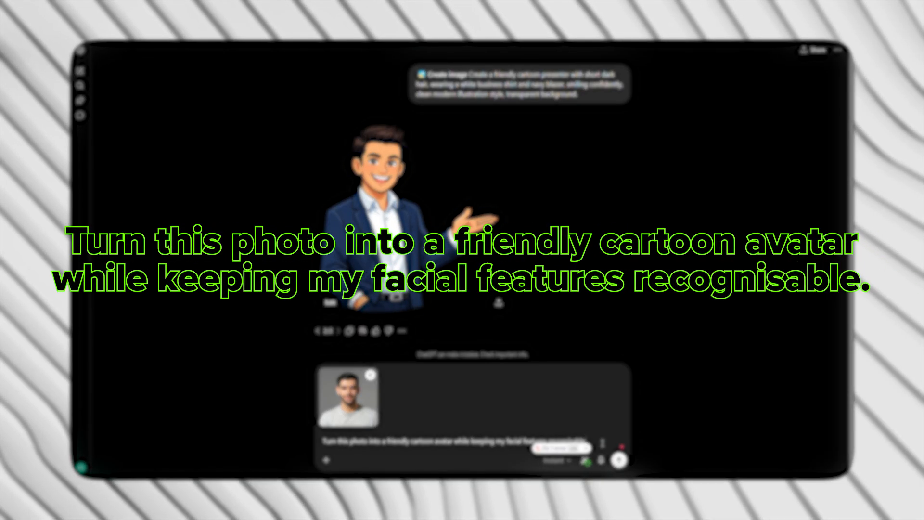
pyautogui.click(620, 460)
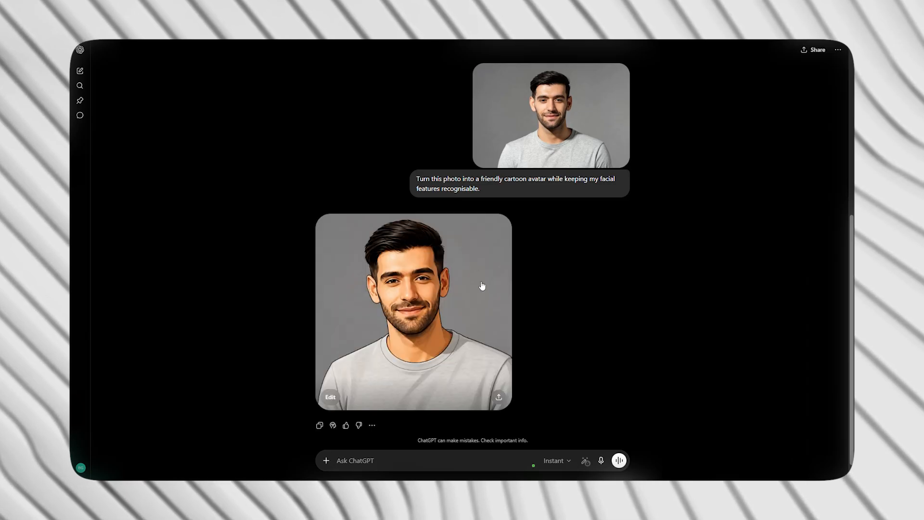
# Request avatar edits: bigger smile, hoodie instead of the shirt, glasses, changed hairstyle, softer colours, slightly larger eyes and a transparent background.
pyautogui.click(449, 285)
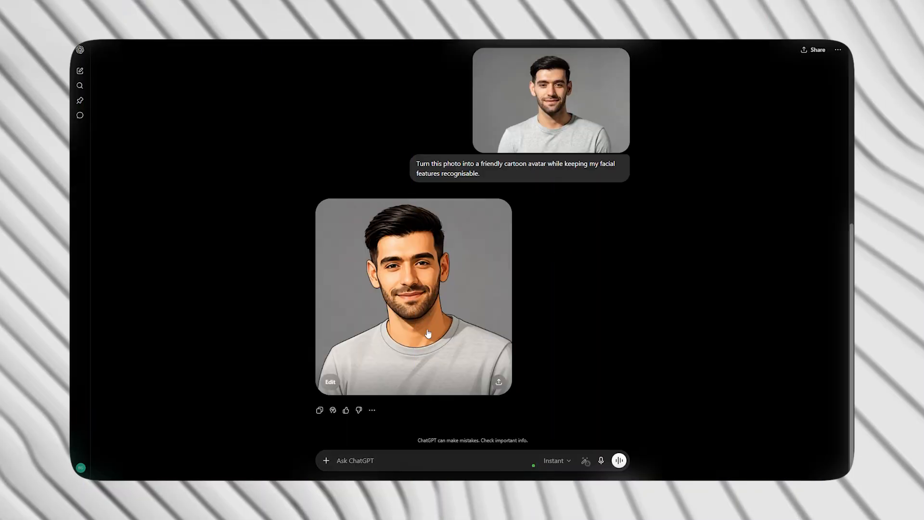
pyautogui.click(334, 382)
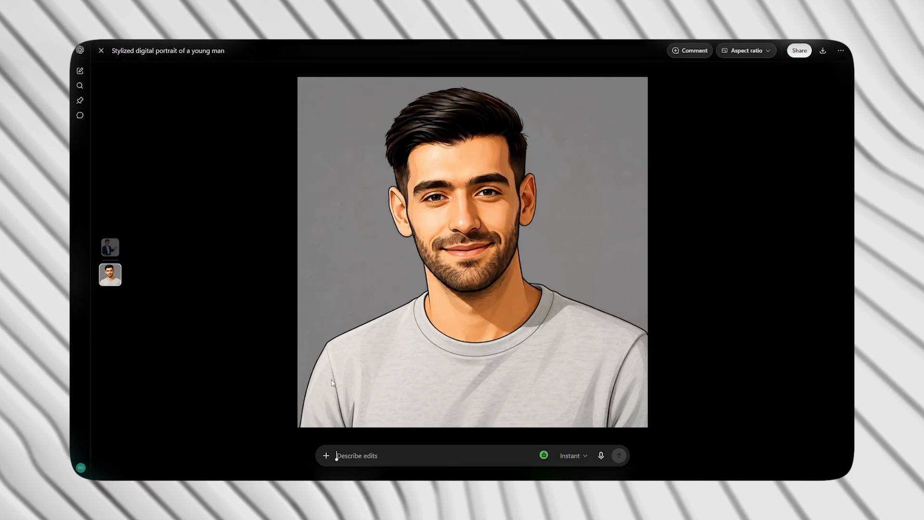
pyautogui.write('Make the smile bigger. Change the shirt to a hoodie. Add glasses. Change the hairstyle. Use softer colours. Make the eyes slightly larger. Add a transparent background.')
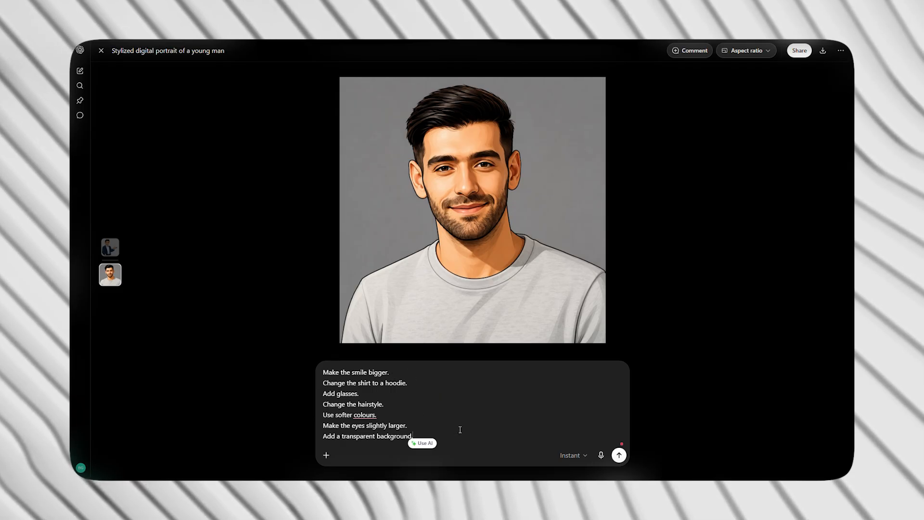
pyautogui.click(619, 456)
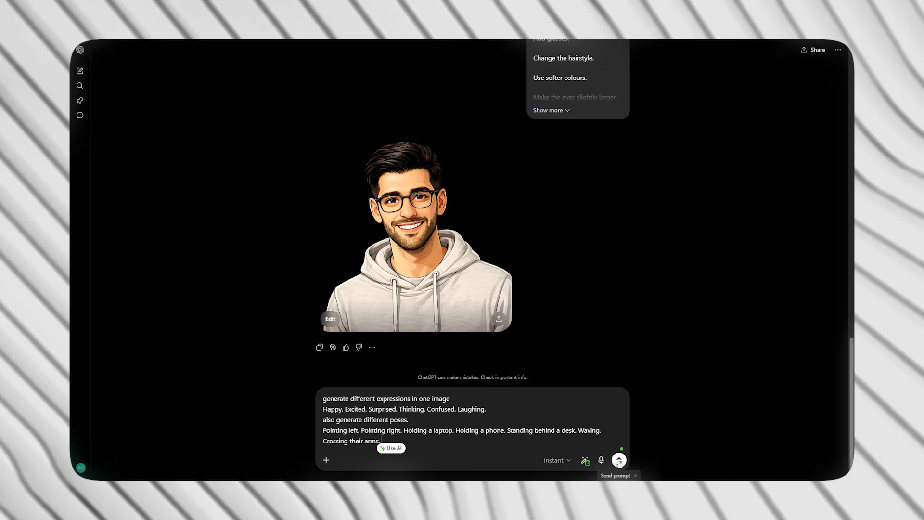
# Generate one image of the avatar in six expressions and various poses, including pointing, holding a laptop, waving and crossing arms.
pyautogui.click(619, 460)
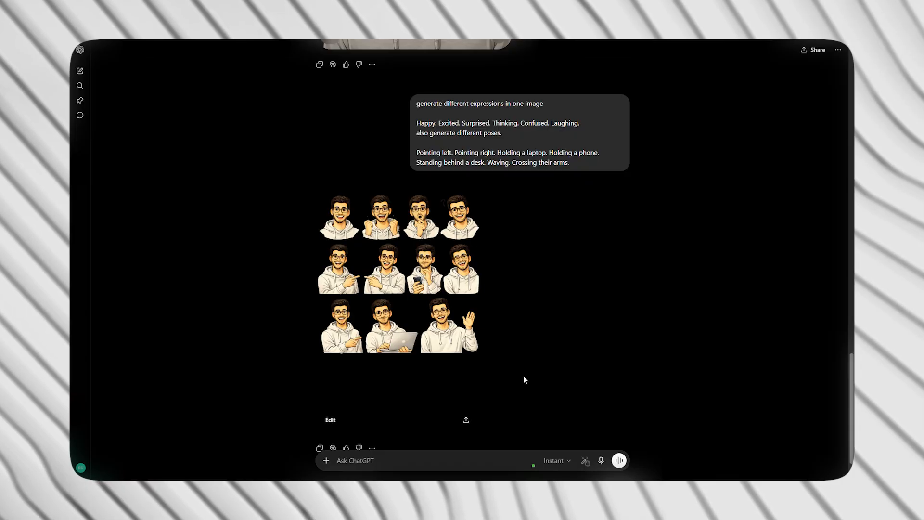
pyautogui.click(416, 310)
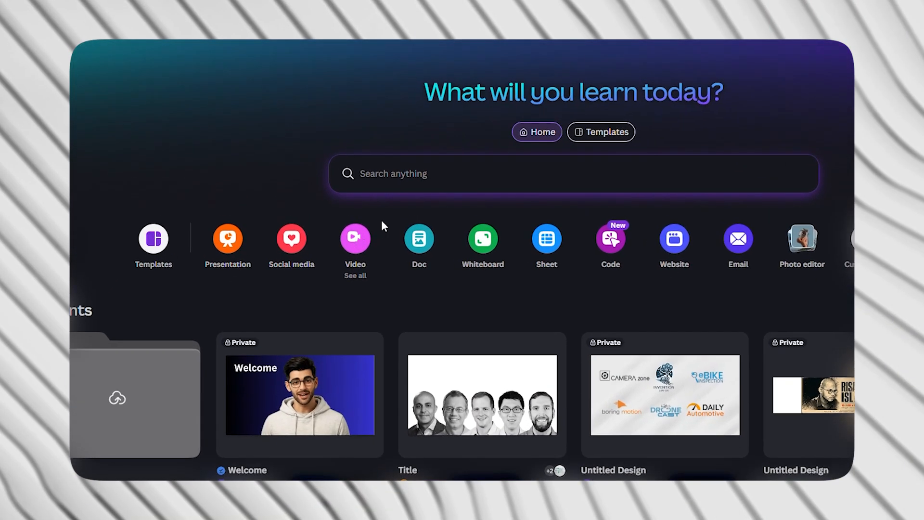
# Switch to Canva, create a 1920 × 1080 px Landscape Video design and upload the avatar images to it.
pyautogui.click(359, 236)
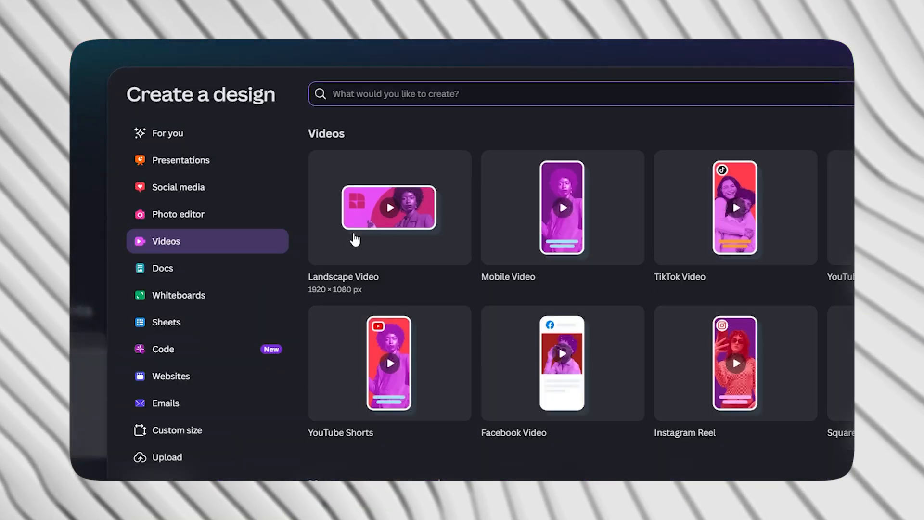
pyautogui.click(398, 239)
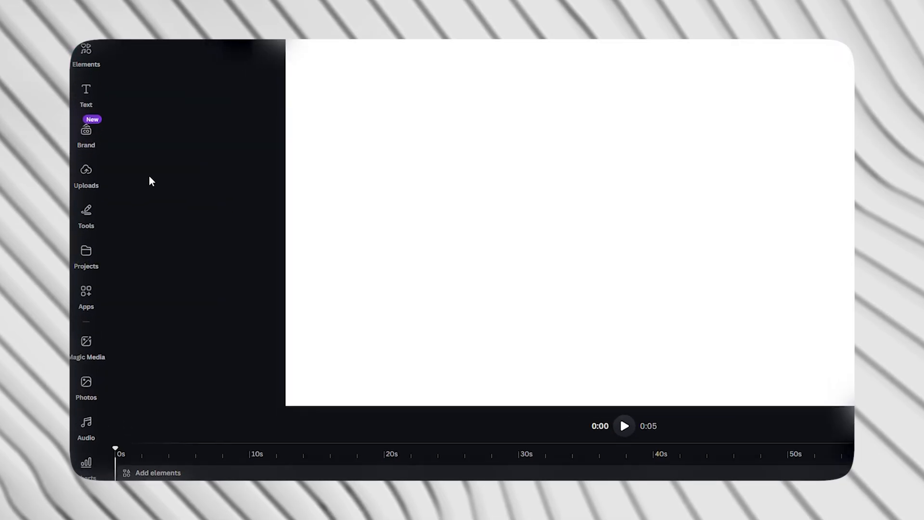
pyautogui.click(85, 174)
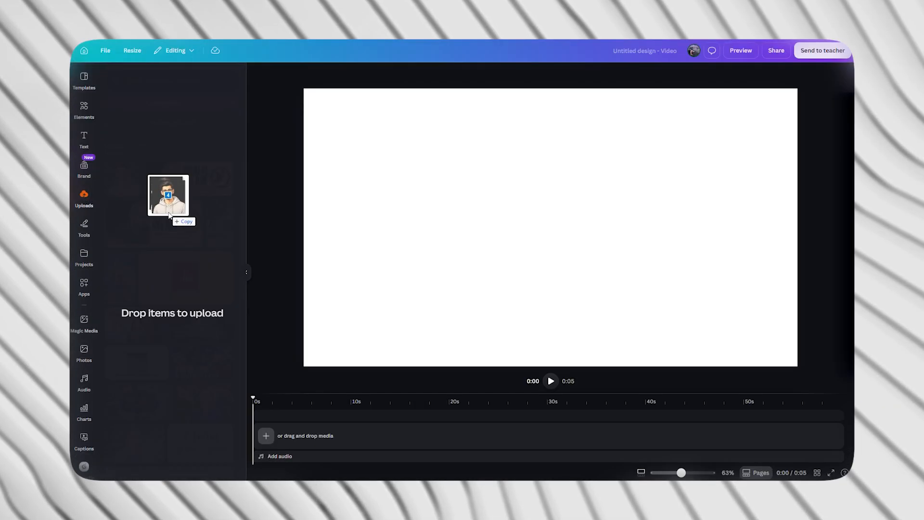
pyautogui.moveTo(169, 215); pyautogui.dragTo(169, 215)
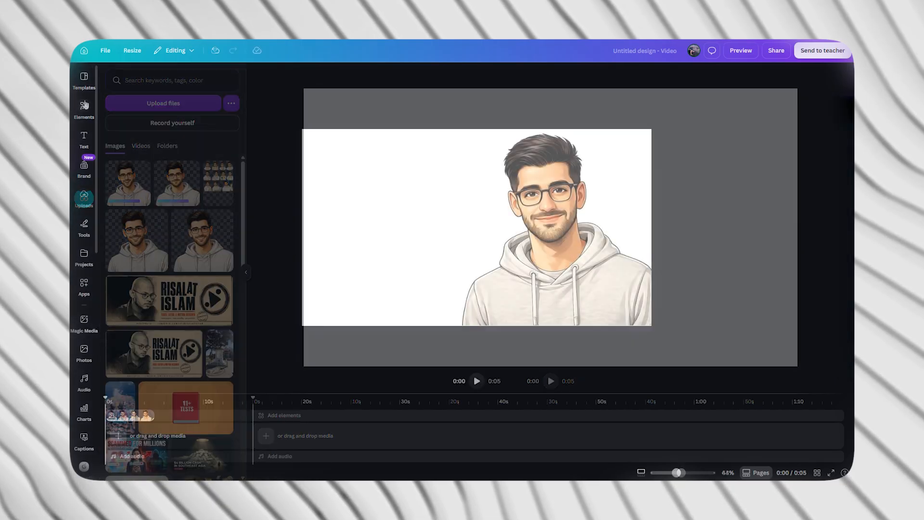
# Add the recently used 10-second pink and teal gradient video as the full-frame background.
pyautogui.click(85, 106)
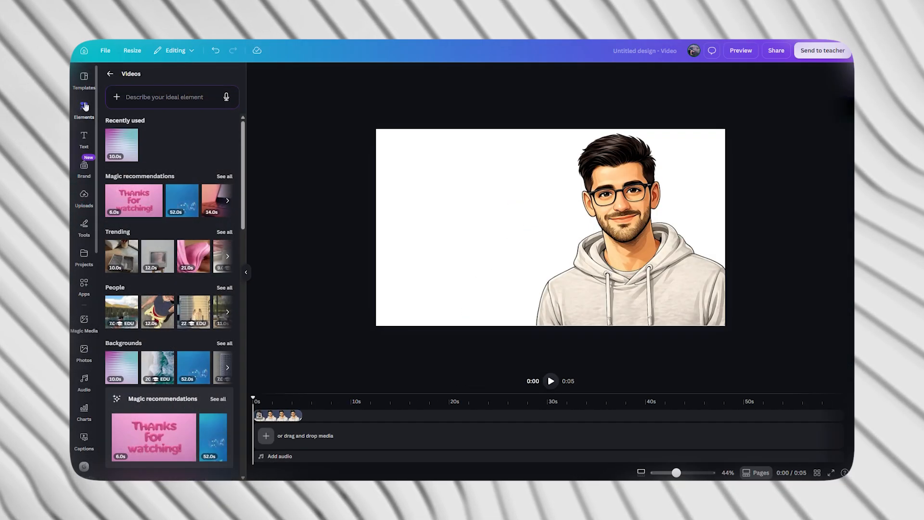
pyautogui.click(122, 154)
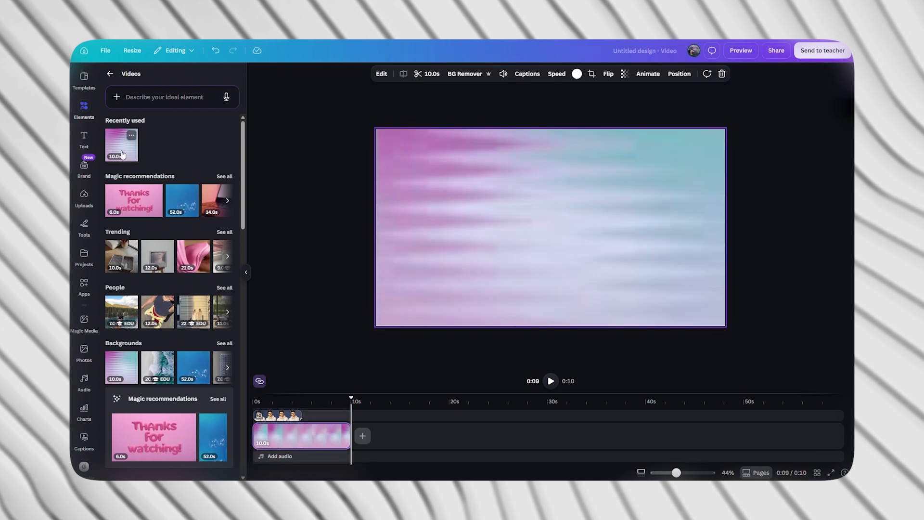
pyautogui.click(342, 299)
# Extend the avatar clip to 10 seconds and shrink the avatar into the lower-right corner of the frame.
pyautogui.click(291, 418)
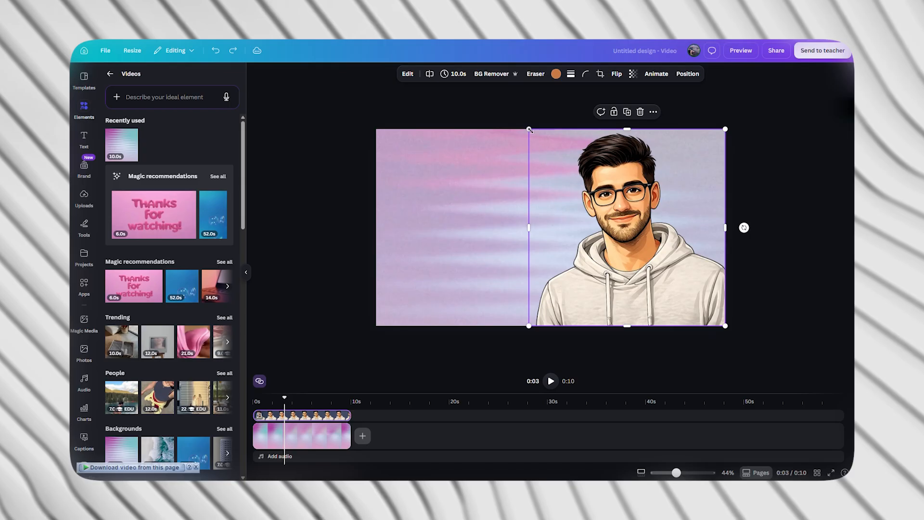
pyautogui.moveTo(530, 130); pyautogui.dragTo(568, 166)
pyautogui.moveTo(609, 192); pyautogui.dragTo(646, 235)
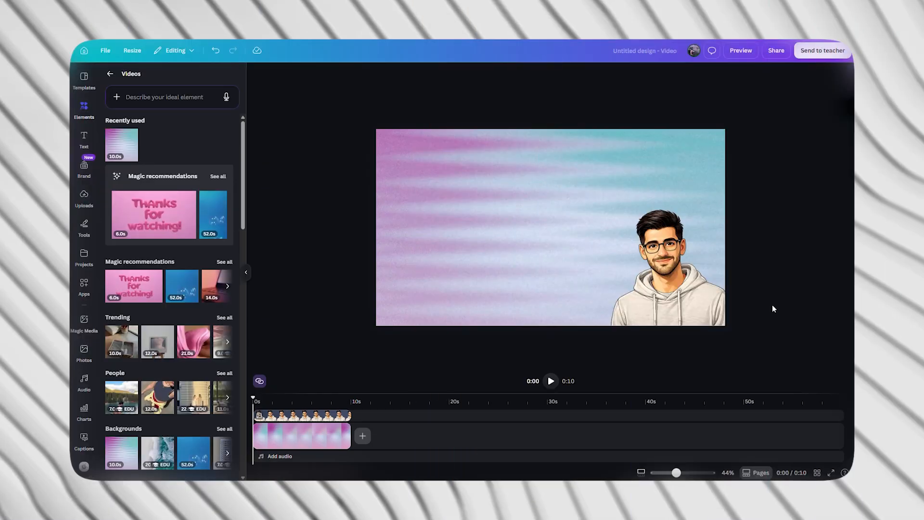
# Apply the Breathe animation to the avatar, set its direction to In and reduce its scale.
pyautogui.click(693, 293)
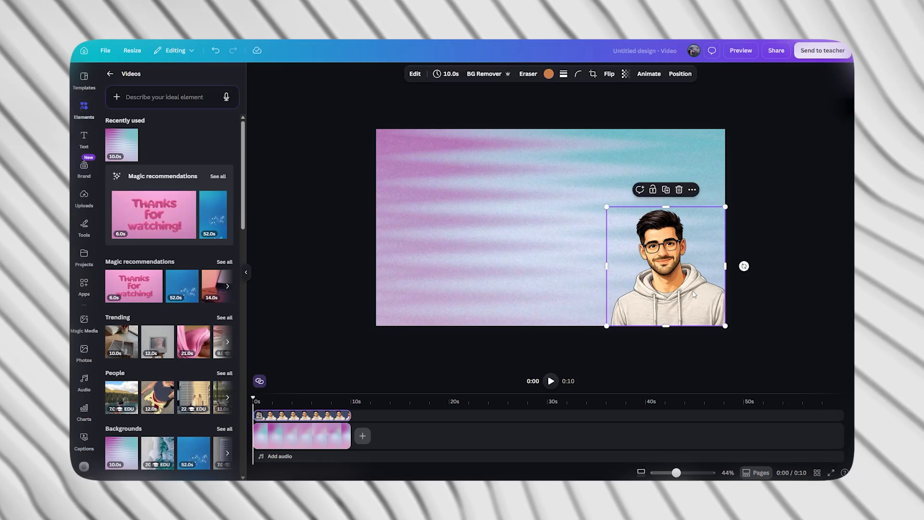
pyautogui.click(649, 74)
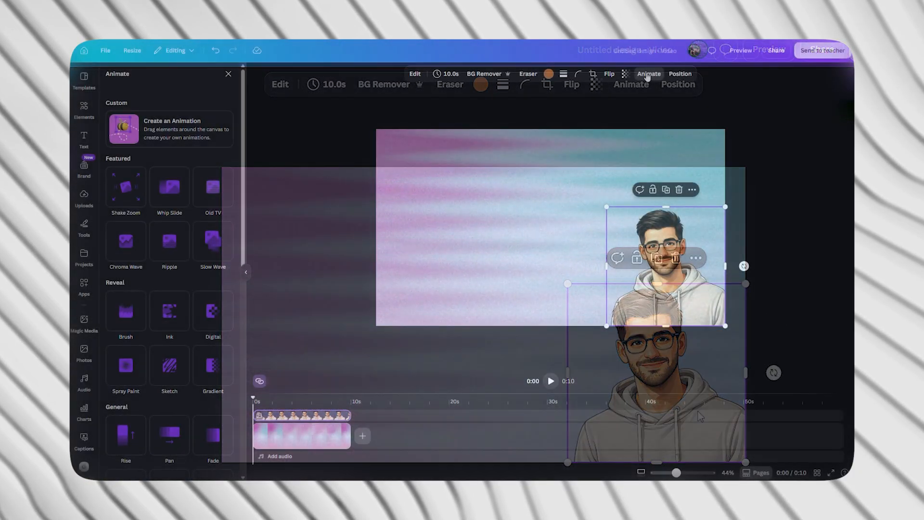
pyautogui.scroll(-3, 212, 241)
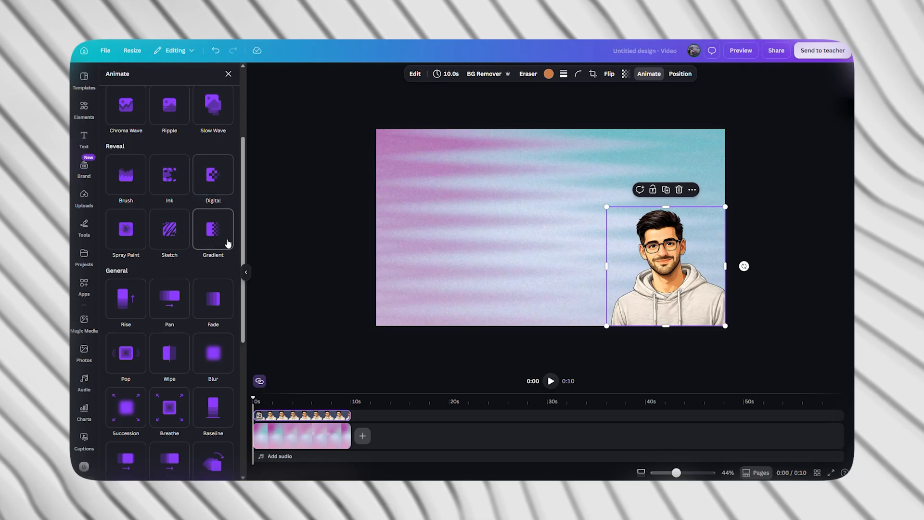
pyautogui.scroll(-3, 234, 299)
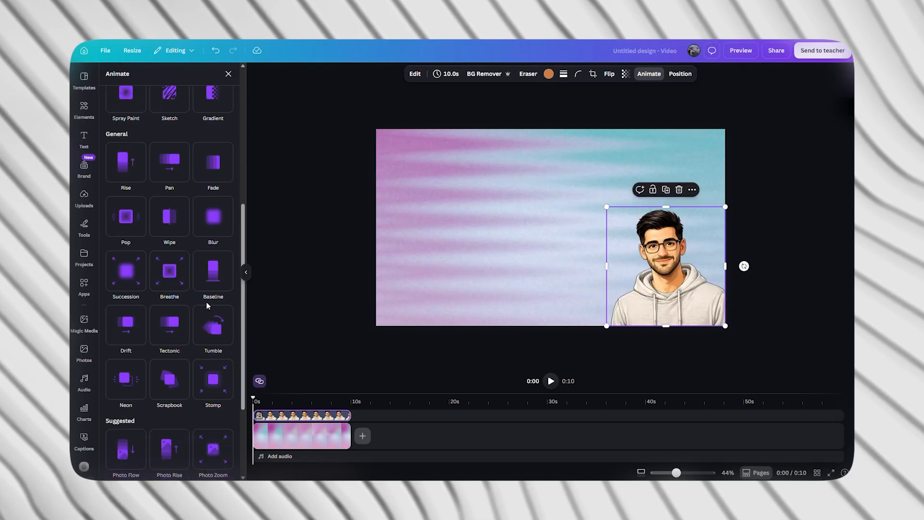
pyautogui.click(165, 281)
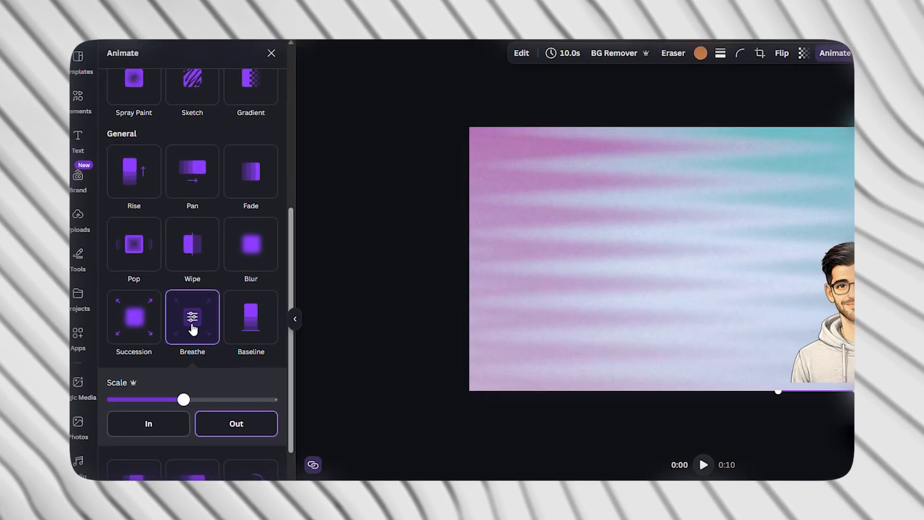
pyautogui.click(177, 417)
pyautogui.scroll(-4, 253, 391)
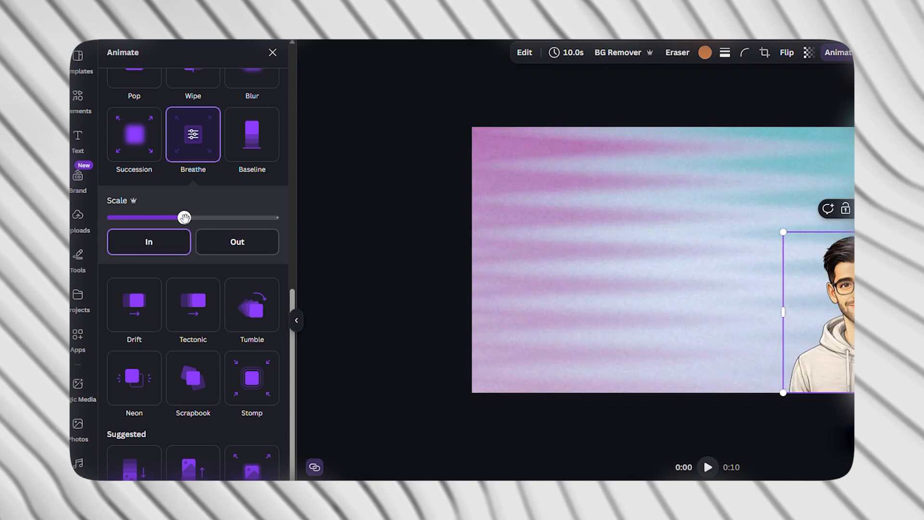
pyautogui.moveTo(164, 220)
pyautogui.mouseDown()
pyautogui.moveTo(179, 220)
pyautogui.moveTo(155, 220)
pyautogui.mouseUp()
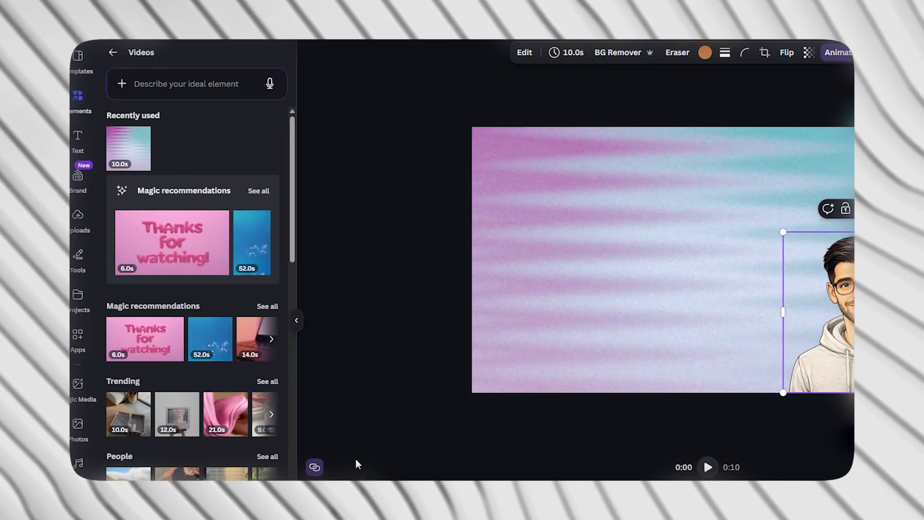
# Play the video briefly to preview the animated avatar.
pyautogui.press('space')
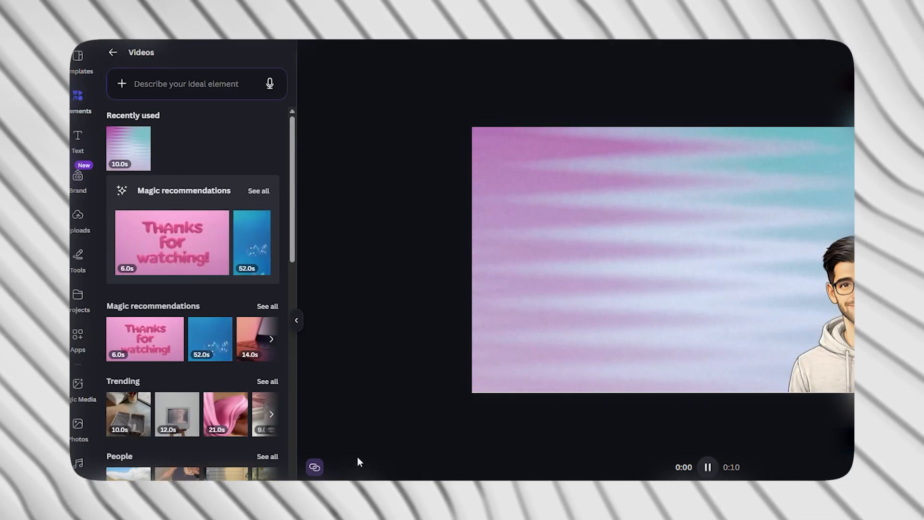
pyautogui.press('space')
pyautogui.click(332, 479)
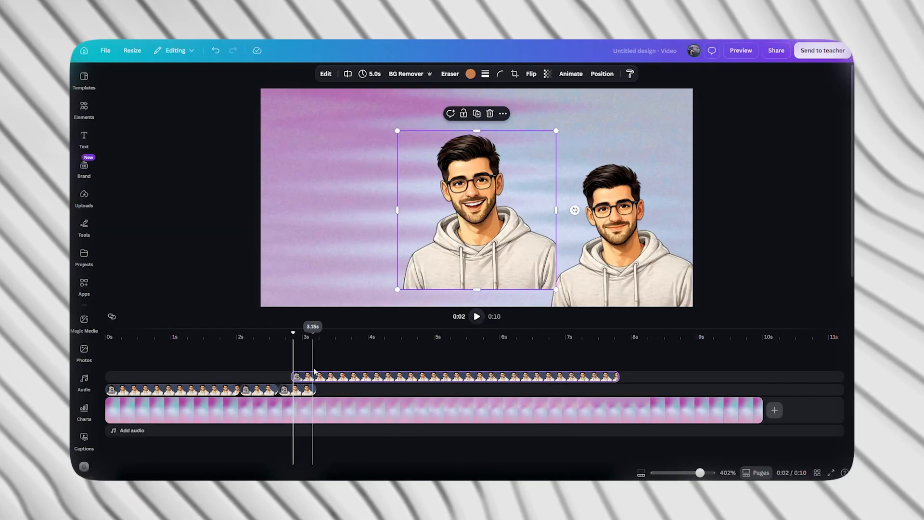
# Adjust the smiling avatar's clip on the upper track to 0.7 s so that it starts slightly earlier on the timeline.
pyautogui.moveTo(319, 378); pyautogui.dragTo(297, 377)
pyautogui.click(277, 363)
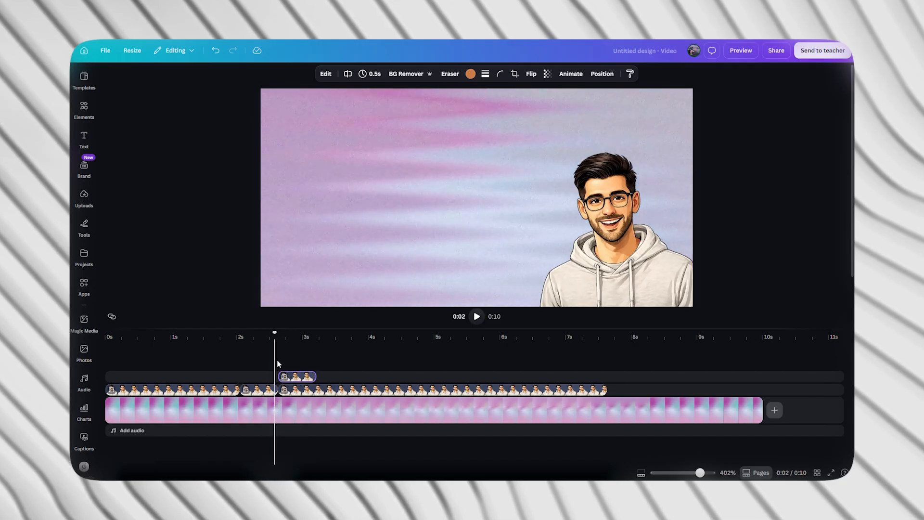
pyautogui.moveTo(271, 374); pyautogui.dragTo(266, 374)
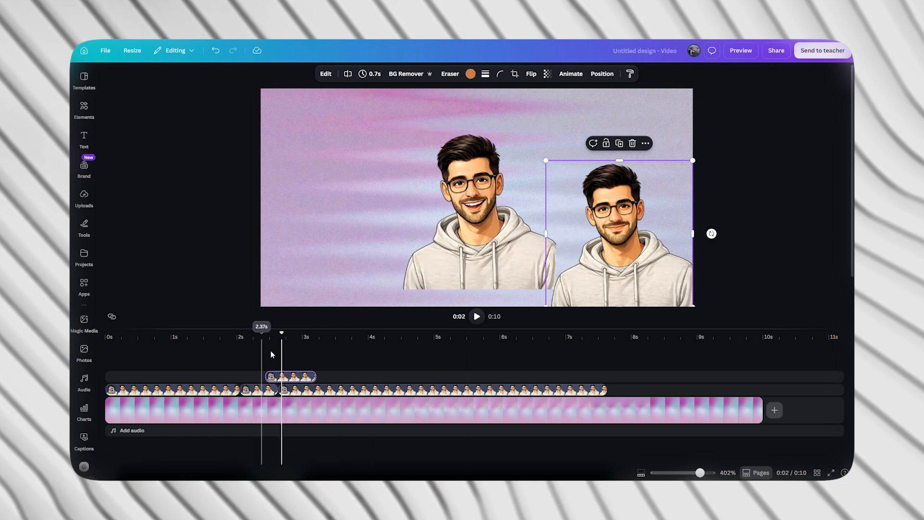
pyautogui.moveTo(281, 333); pyautogui.dragTo(274, 331)
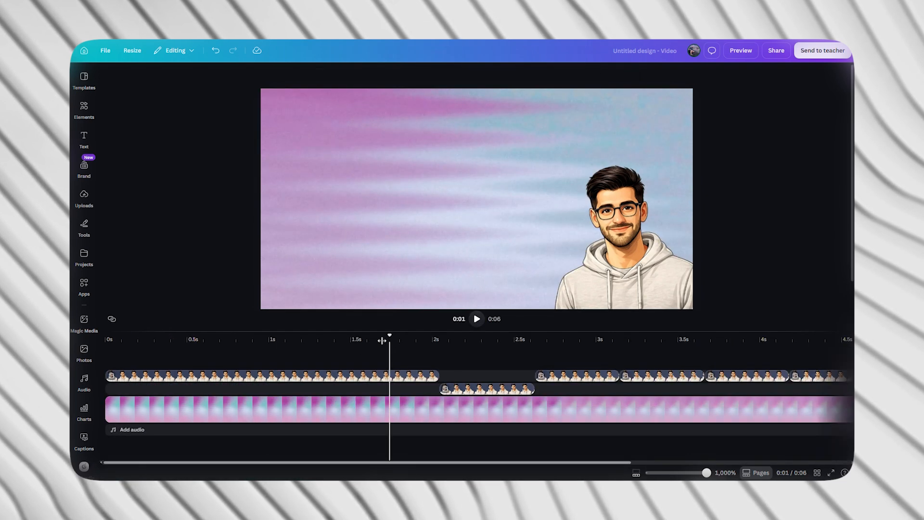
# Play the sequence to check how the avatar switches between the smiling and open-mouth images.
pyautogui.moveTo(384, 335); pyautogui.dragTo(73, 348)
pyautogui.press('space')
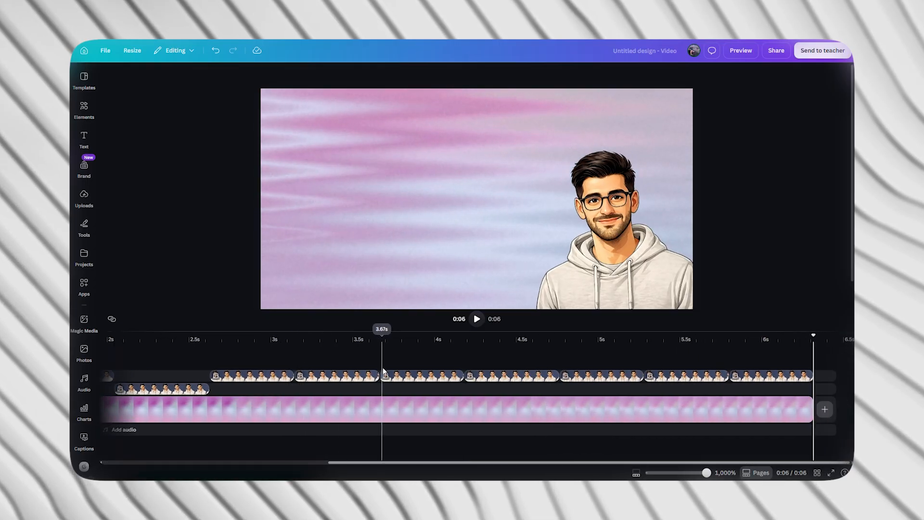
pyautogui.press('space')
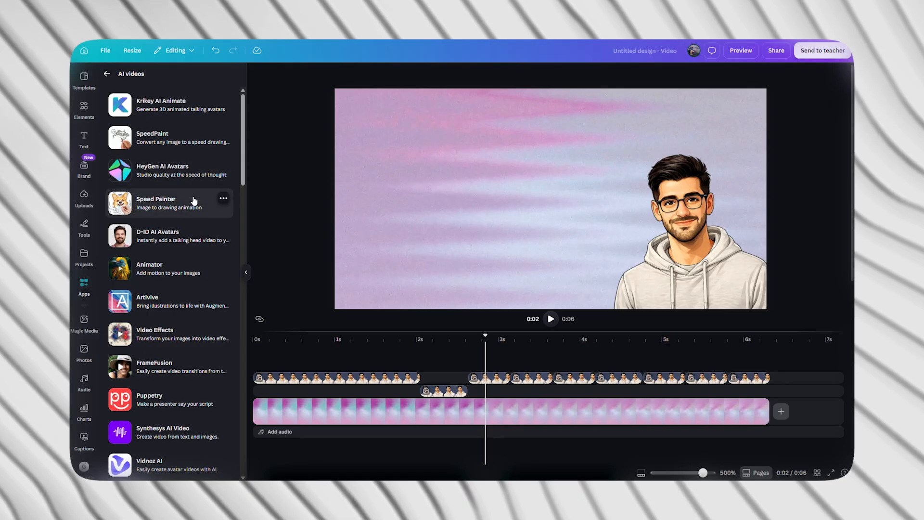
# Browse the AI videos apps and open D-ID AI Avatars.
pyautogui.scroll(-3, 194, 201)
pyautogui.scroll(-6, 194, 200)
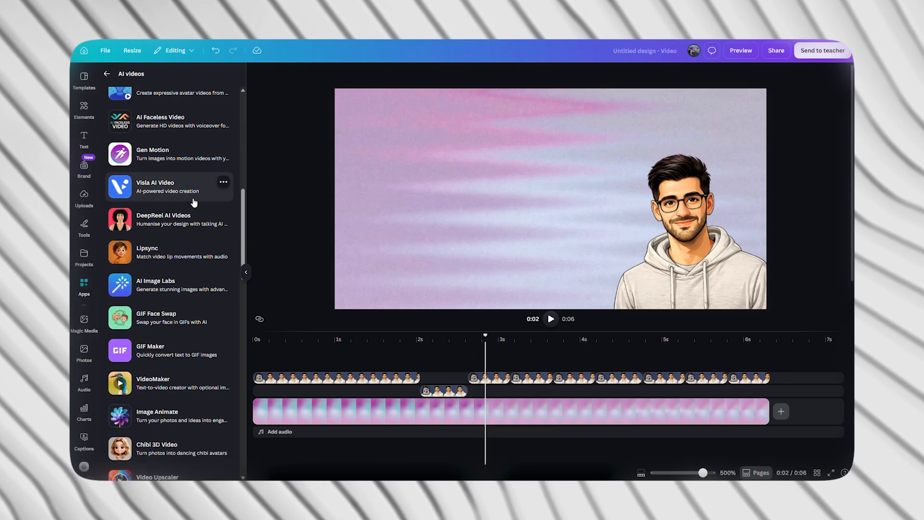
pyautogui.scroll(-6, 194, 207)
pyautogui.scroll(15, 194, 215)
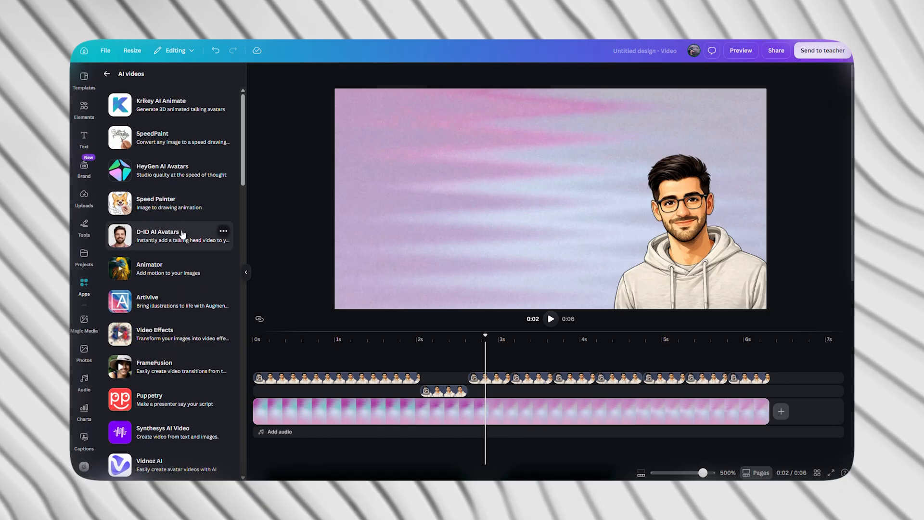
pyautogui.click(182, 232)
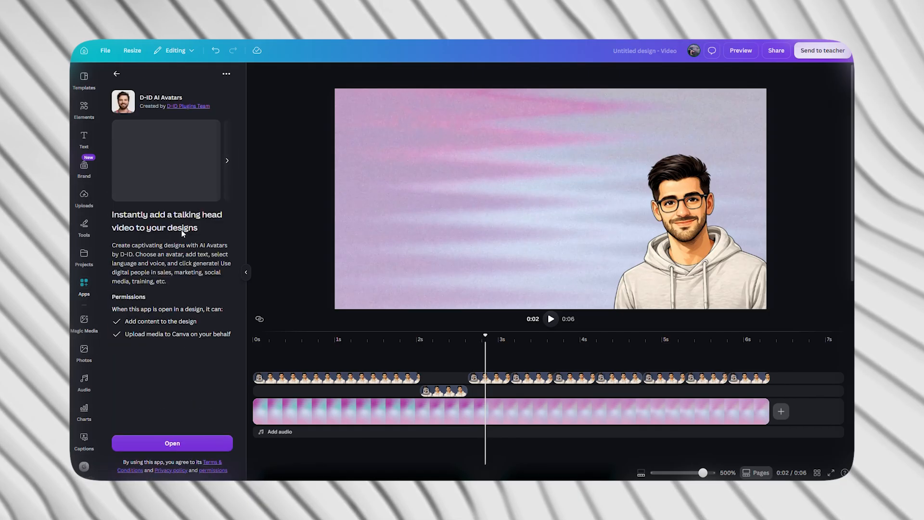
pyautogui.click(160, 447)
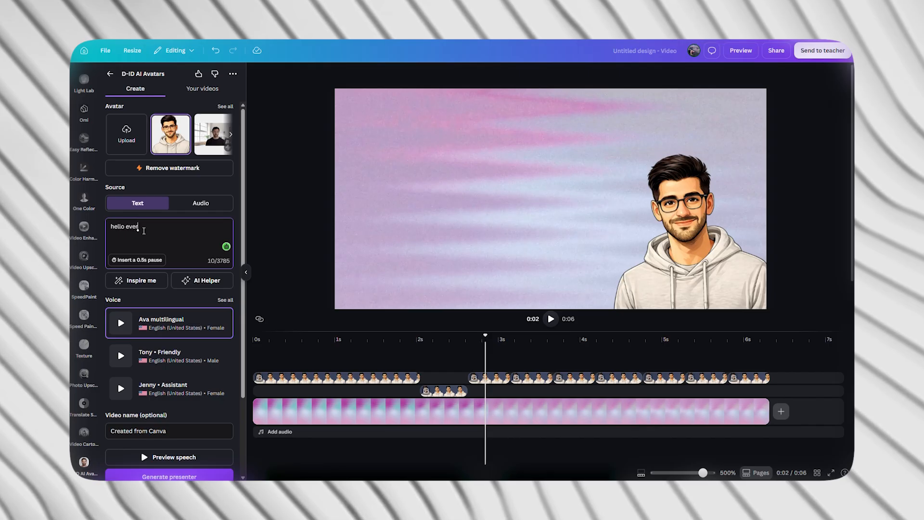
# Enter "hello every one" as the speech text for the cartoon avatar.
pyautogui.click(154, 235)
pyautogui.scroll(-2, 155, 236)
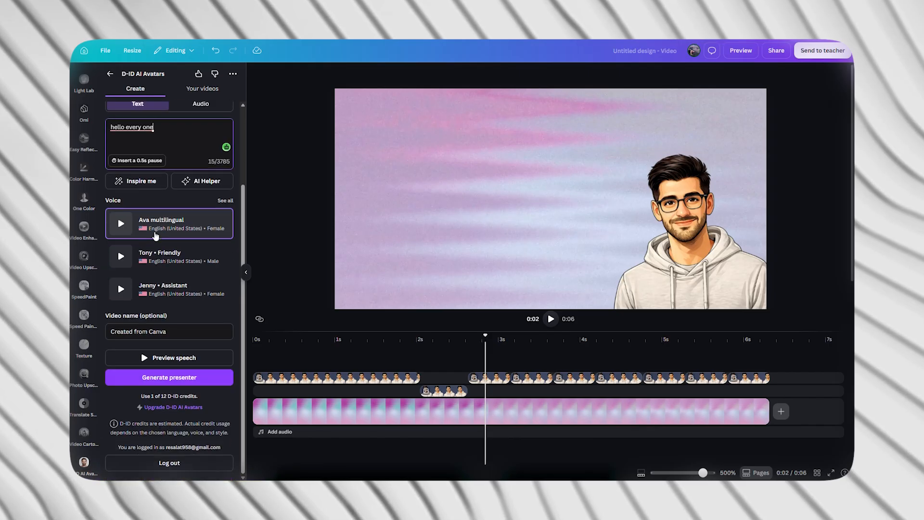
# Generate the D-ID presenter, then align the still avatar with the canvas's bottom edge and place the new clip in the bottom-left corner.
pyautogui.click(191, 378)
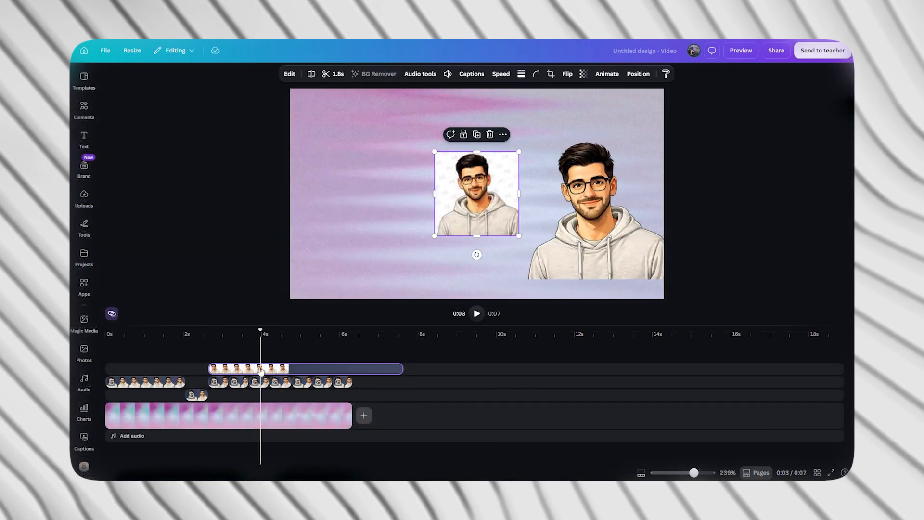
pyautogui.moveTo(601, 208); pyautogui.dragTo(600, 227)
pyautogui.moveTo(477, 198); pyautogui.dragTo(332, 260)
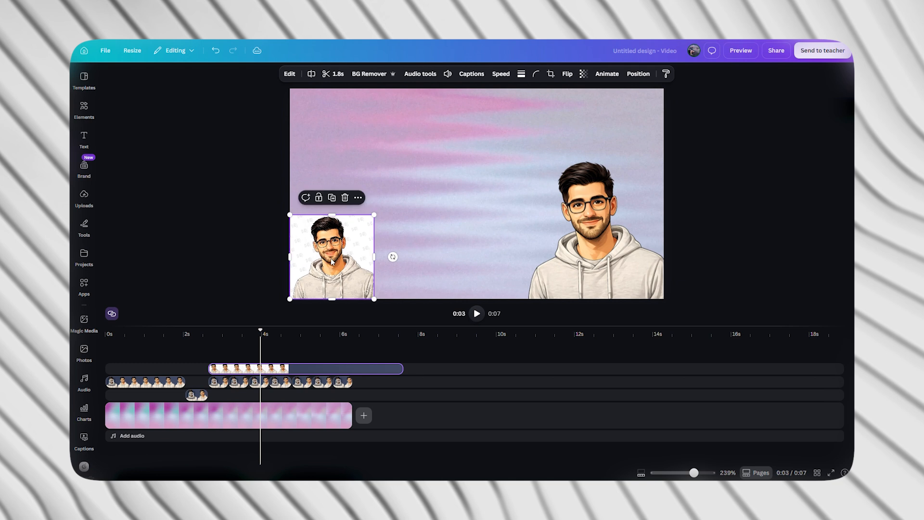
# Flip the presenter clip horizontally and enlarge it from its corner to about the size of the avatar opposite.
pyautogui.click(568, 74)
pyautogui.click(572, 95)
pyautogui.moveTo(374, 215); pyautogui.dragTo(429, 154)
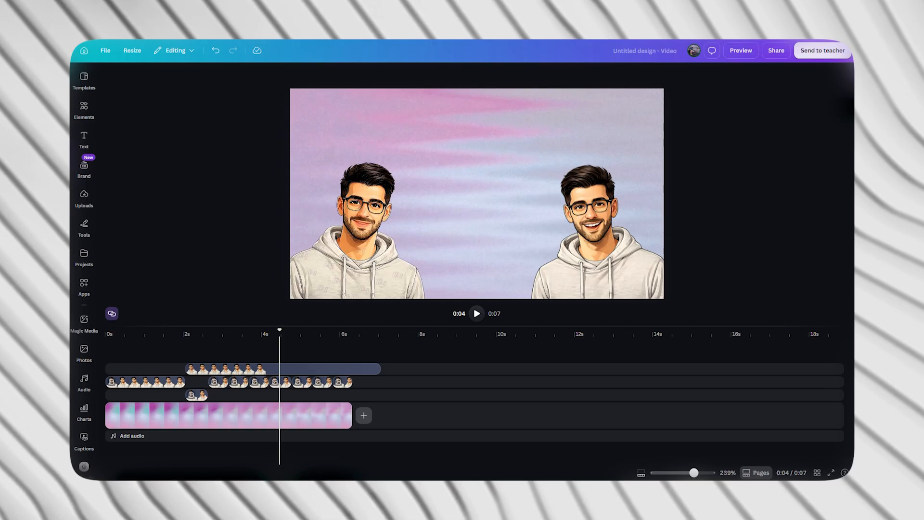
# Upload the voice-over ElevenLabs_p5 (1).mp3 and place it on the audio track at the start of the timeline.
pyautogui.click(85, 195)
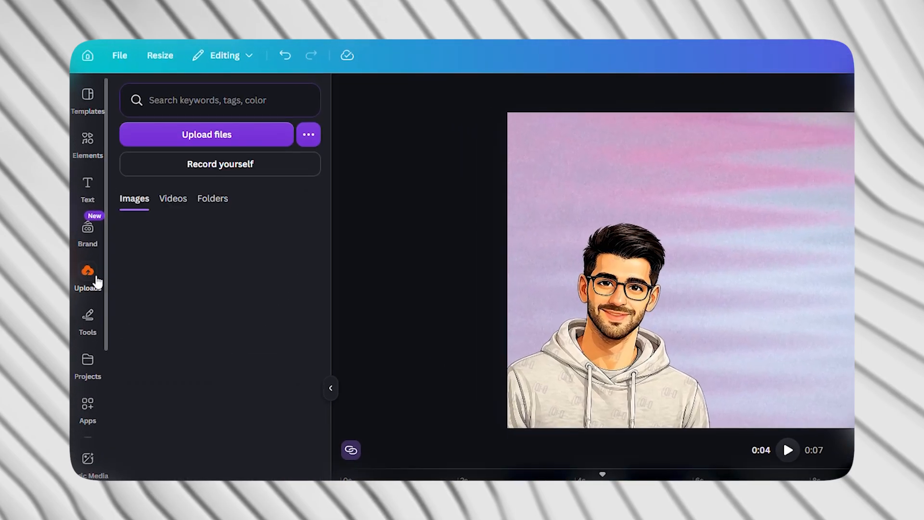
pyautogui.click(205, 164)
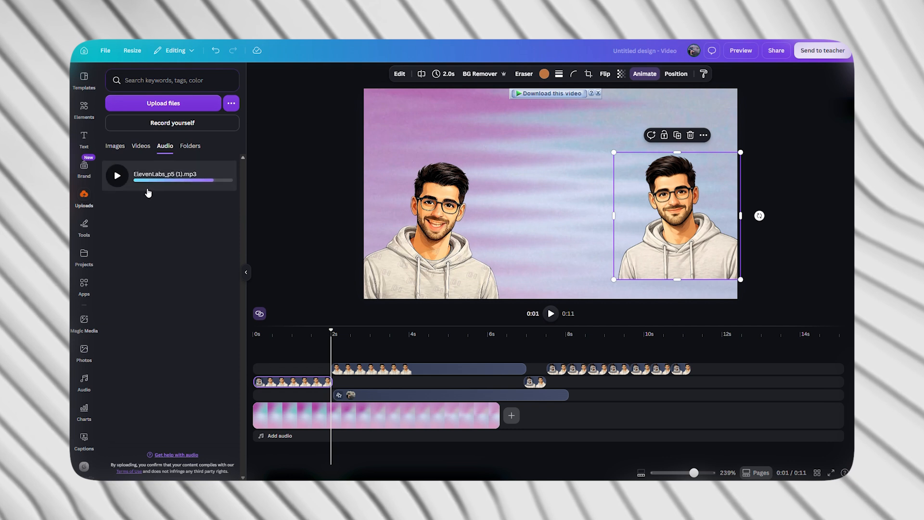
pyautogui.moveTo(149, 193); pyautogui.dragTo(284, 441)
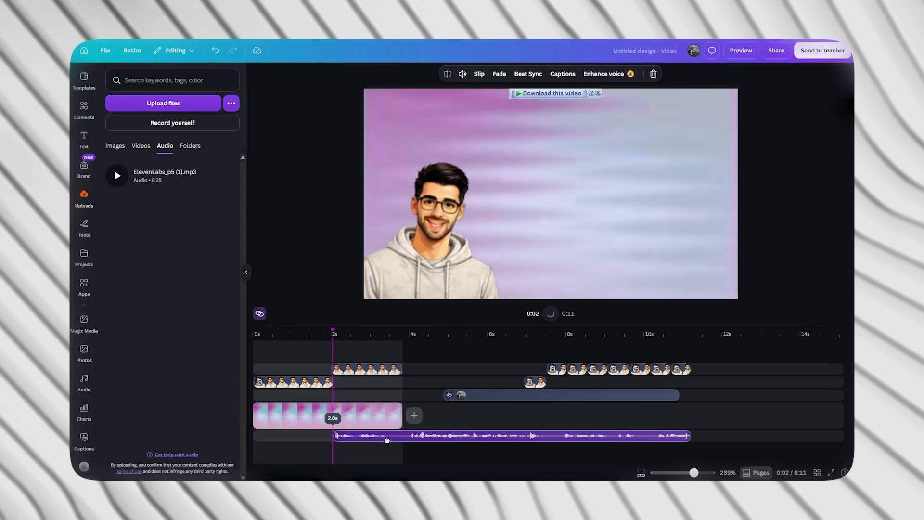
# Play the sequence to check the talking avatar together with the voice-over.
pyautogui.click(362, 383)
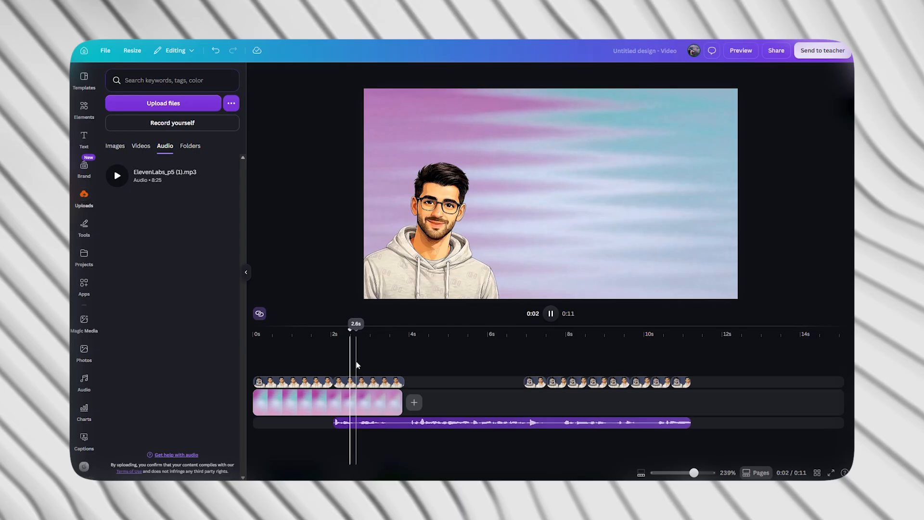
pyautogui.click(365, 365)
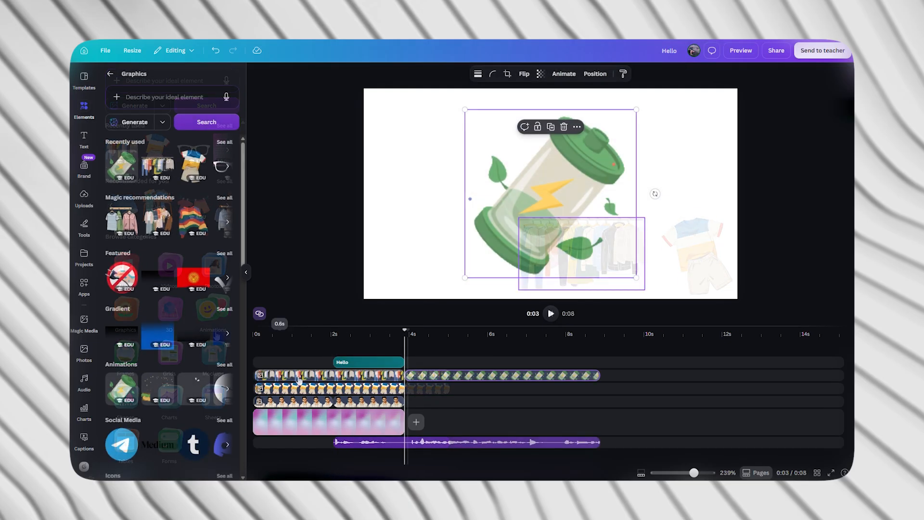
# Fit the green battery graphic's clip to the background clip's time span and shrink the graphic to sit above the avatar's head.
pyautogui.moveTo(421, 372); pyautogui.dragTo(298, 375)
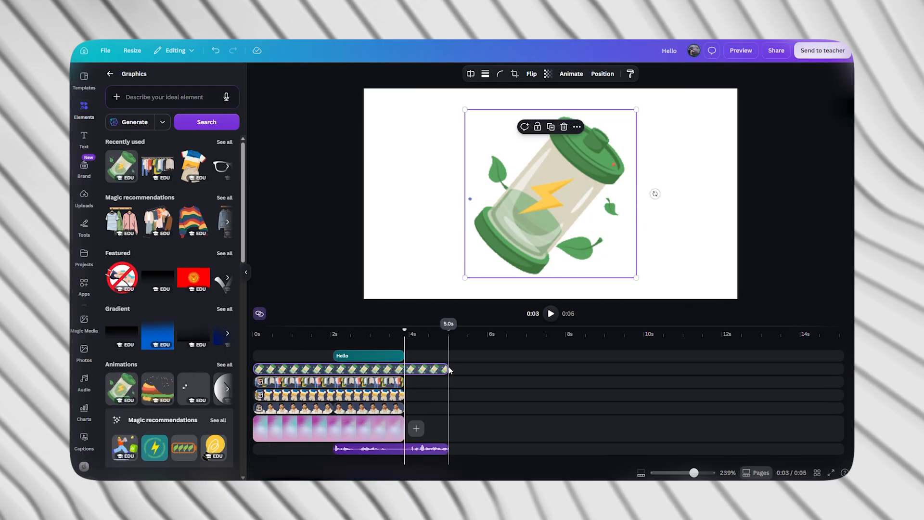
pyautogui.moveTo(446, 367); pyautogui.dragTo(405, 368)
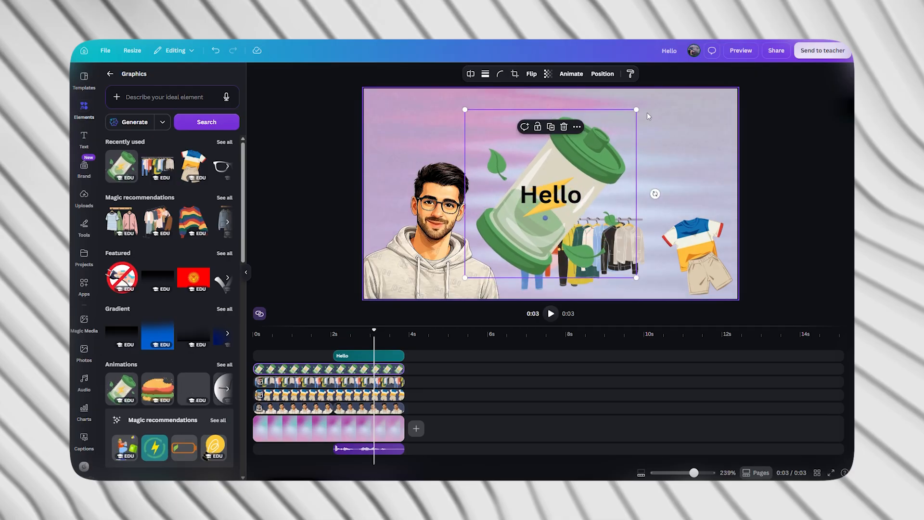
pyautogui.moveTo(635, 109); pyautogui.dragTo(495, 148)
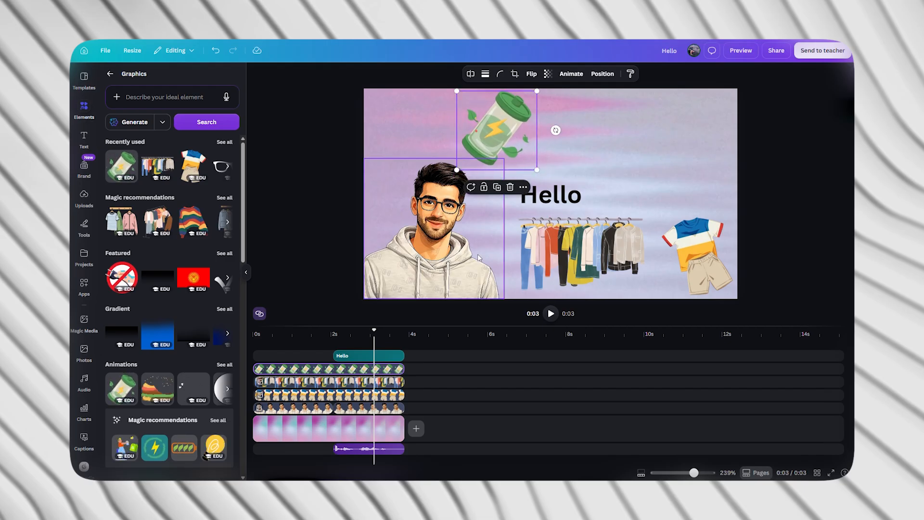
# Play the video from the start to check how the graphics appear around the avatar.
pyautogui.moveTo(374, 330); pyautogui.dragTo(229, 342)
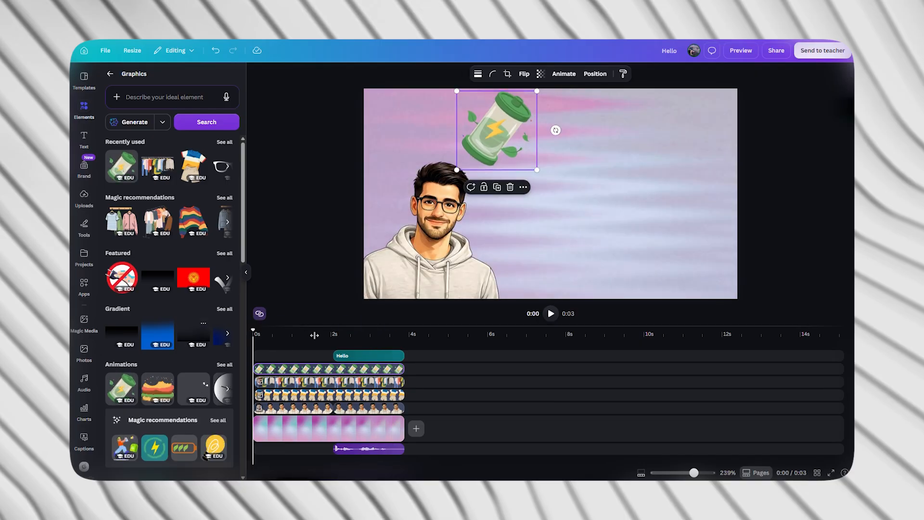
pyautogui.press('space')
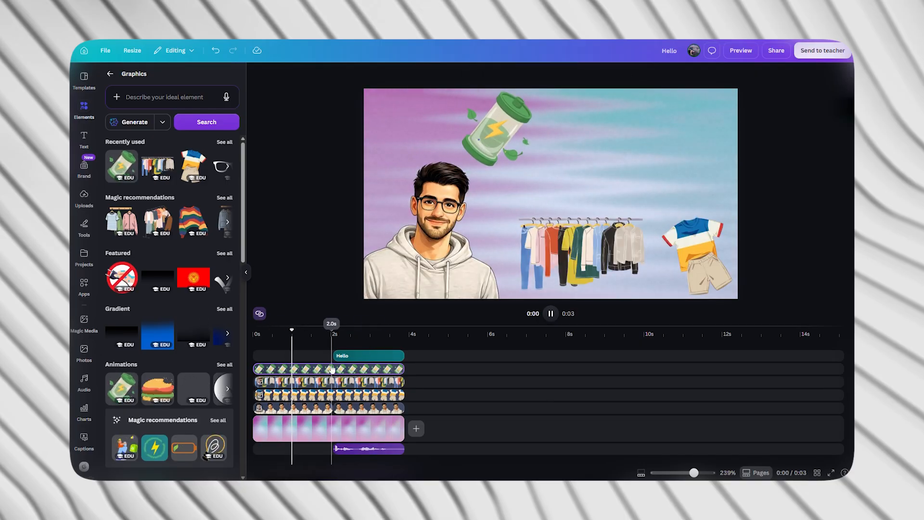
# Adjust the clothes rack and T-shirt outfit clips to 3.8 s so that they end with the background clip.
pyautogui.click(304, 382)
pyautogui.moveTo(295, 394); pyautogui.dragTo(299, 382)
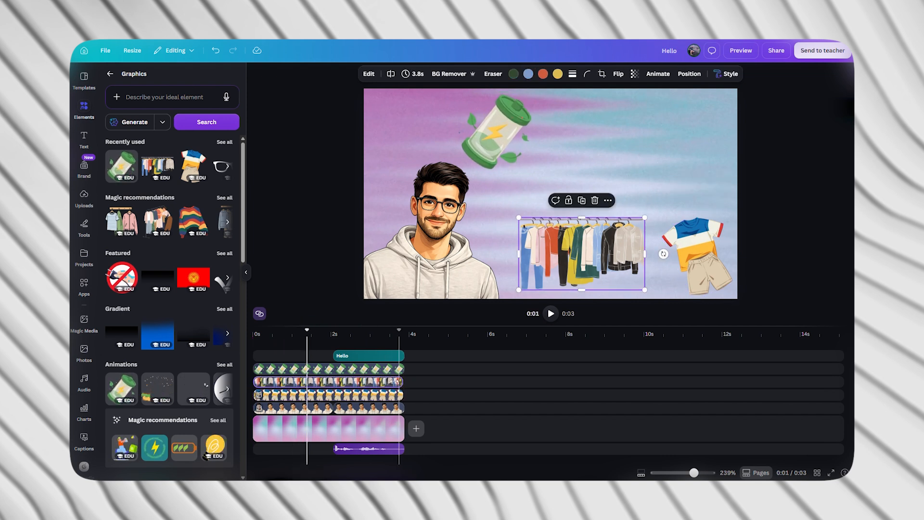
pyautogui.keyDown('shift'); pyautogui.click(357, 394); pyautogui.keyUp('shift')
pyautogui.moveTo(400, 393); pyautogui.dragTo(402, 392)
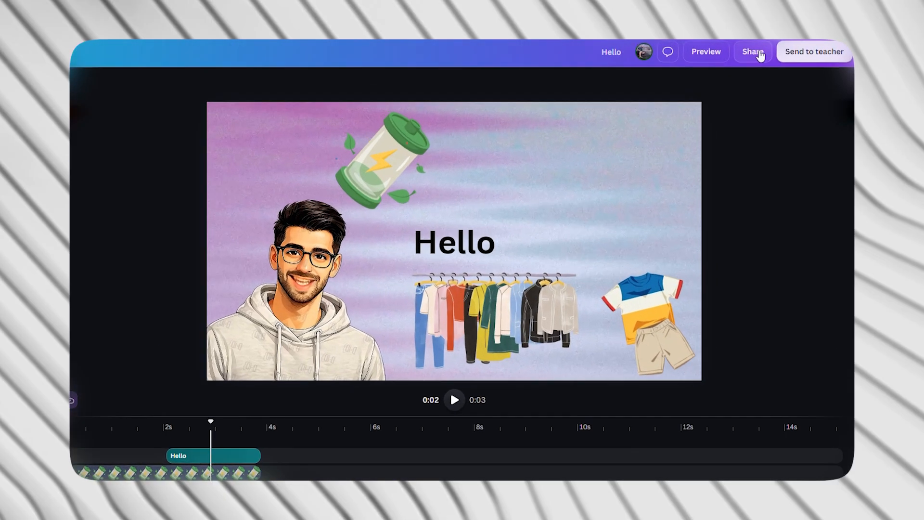
# Download the finished design as an MP4 video at 1080p (HD) quality.
pyautogui.click(760, 56)
pyautogui.click(644, 341)
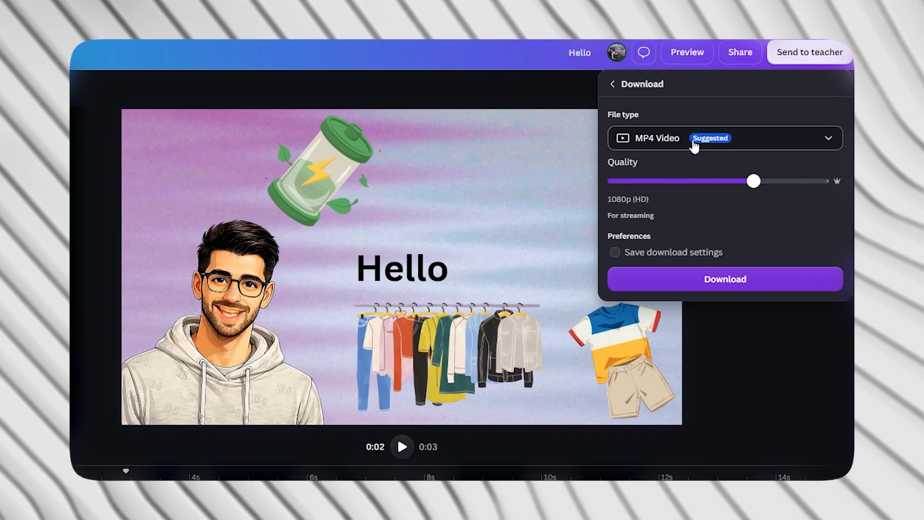
pyautogui.click(694, 281)
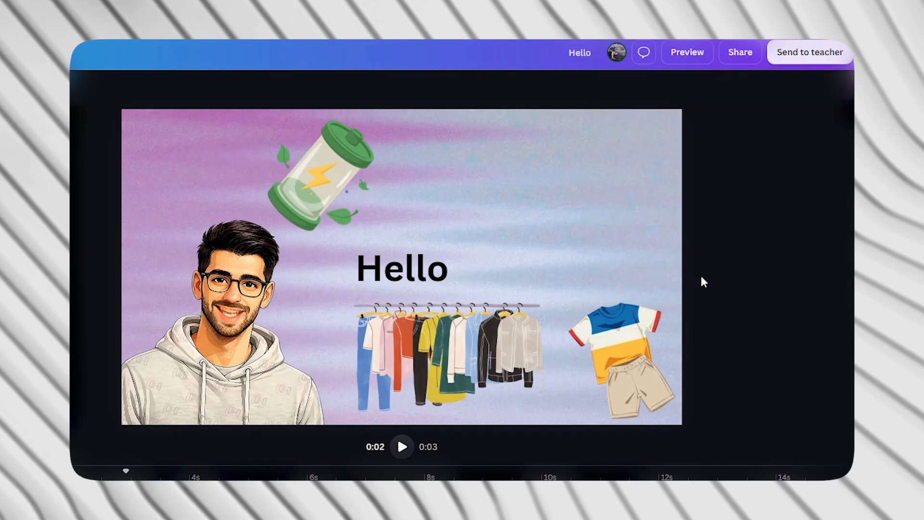